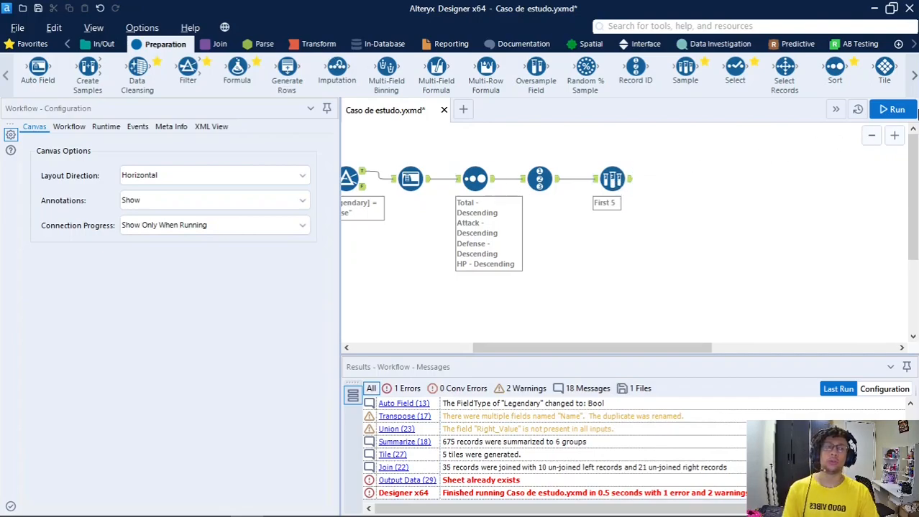
- Run the workflow and display the output records of the Sample tool
{"action": "left_click", "coordinate": [891, 109]}
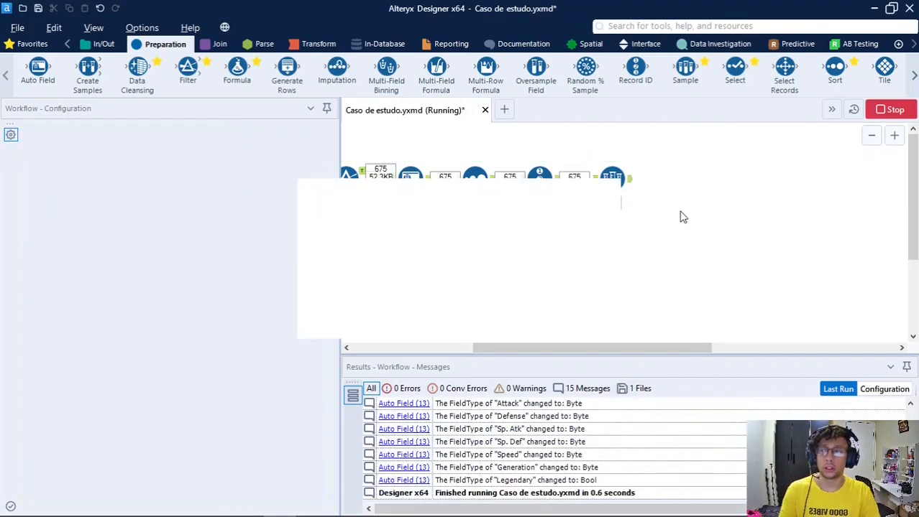
{"action": "left_click", "coordinate": [584, 314]}
{"action": "left_click", "coordinate": [626, 181]}
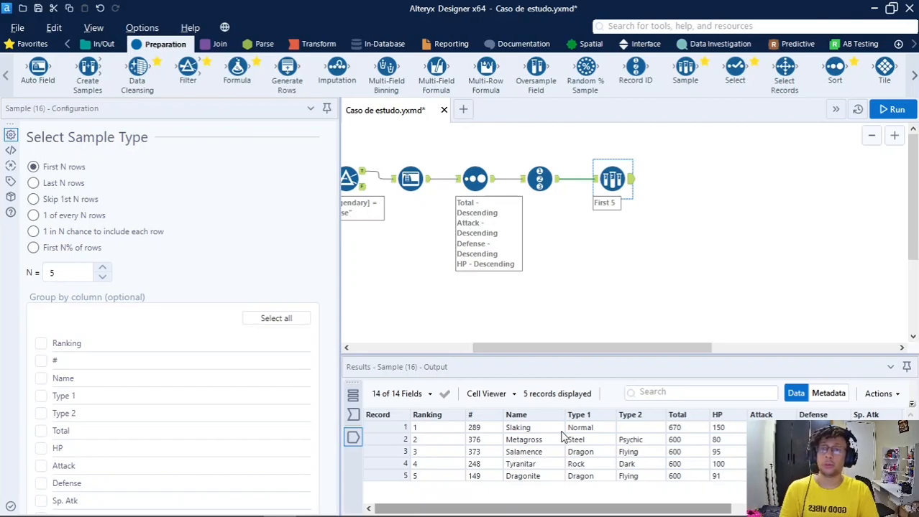
- Add a Transpose tool to the canvas, connected to the output of the Sample tool
{"action": "left_click", "coordinate": [316, 45]}
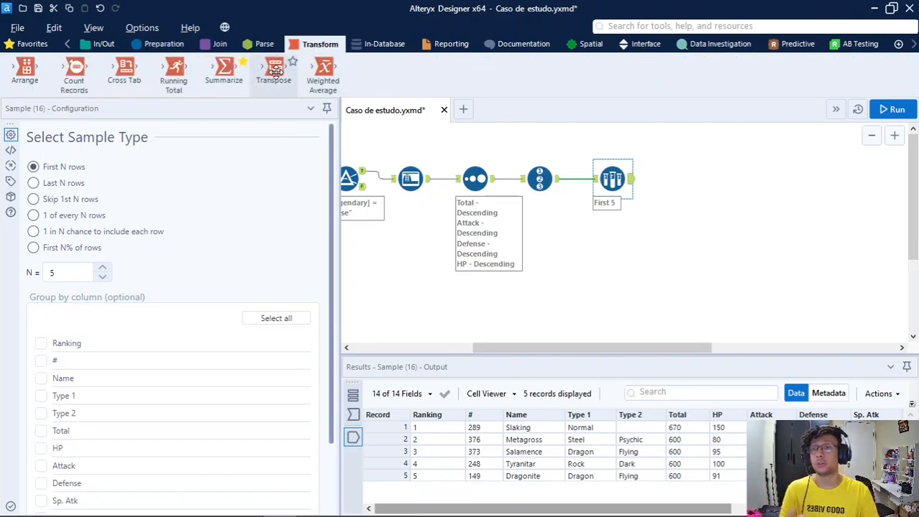
{"action": "mouse_move", "coordinate": [276, 83]}
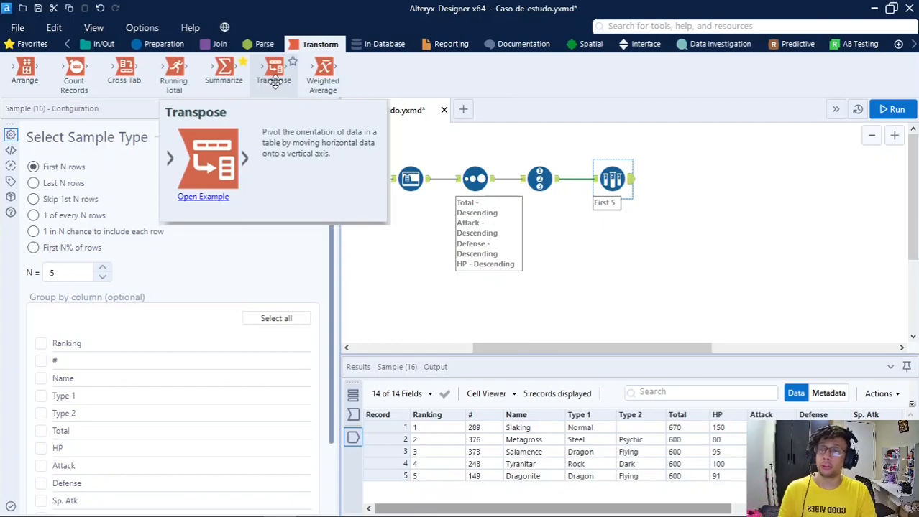
{"action": "mouse_move", "coordinate": [123, 81]}
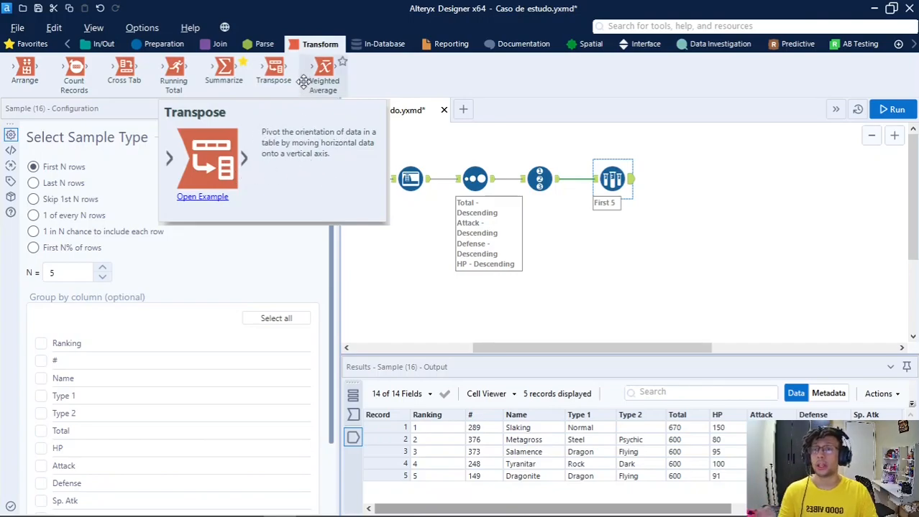
{"action": "left_click_drag", "start_coordinate": [276, 72], "coordinate": [686, 181]}
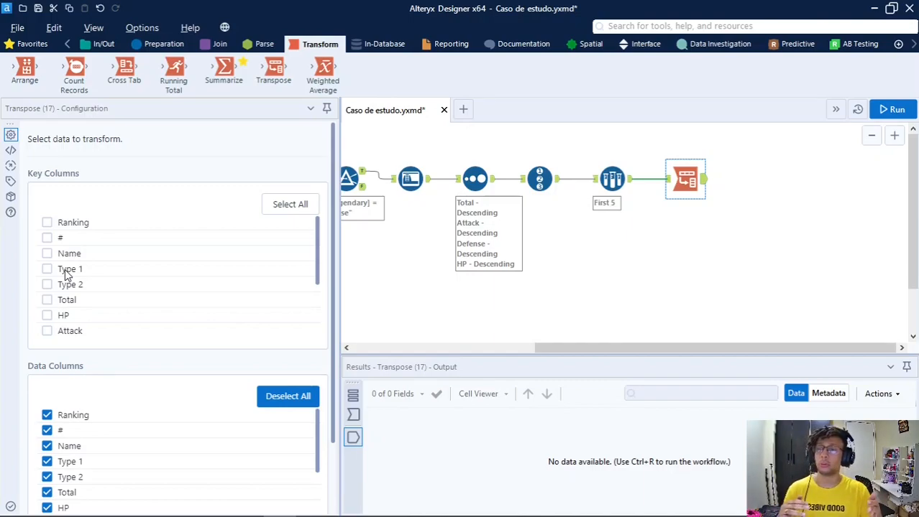
- Set Ranking, Name and Generation as the key columns of the Transpose tool
{"action": "left_click", "coordinate": [46, 223]}
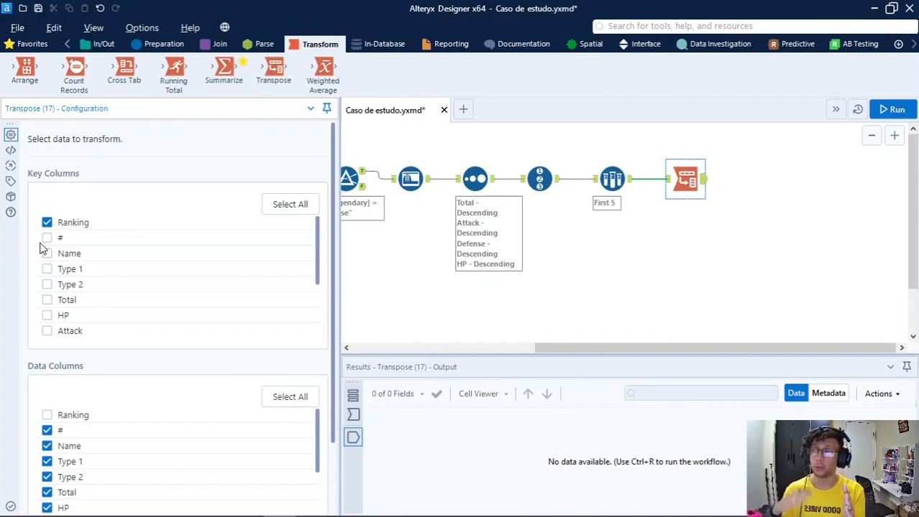
{"action": "left_click", "coordinate": [47, 255]}
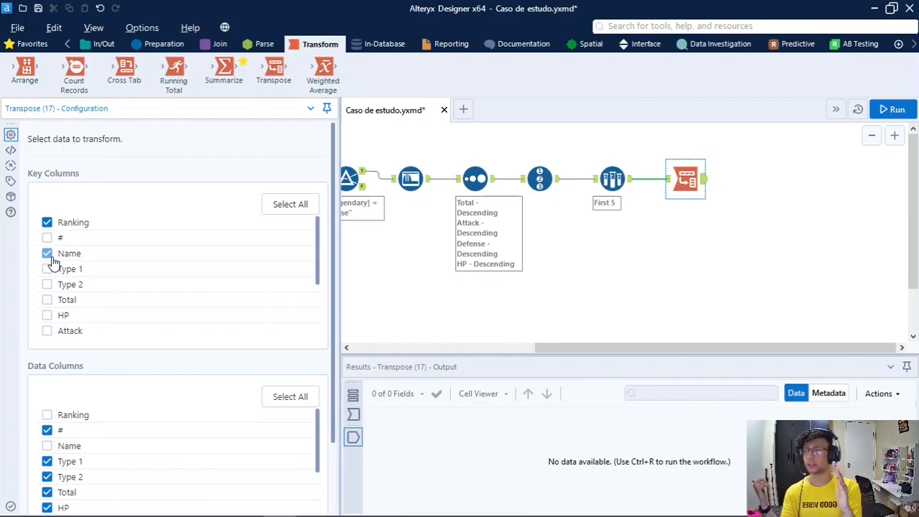
{"action": "scroll", "coordinate": [72, 263], "scroll_direction": "down", "scroll_amount": 5}
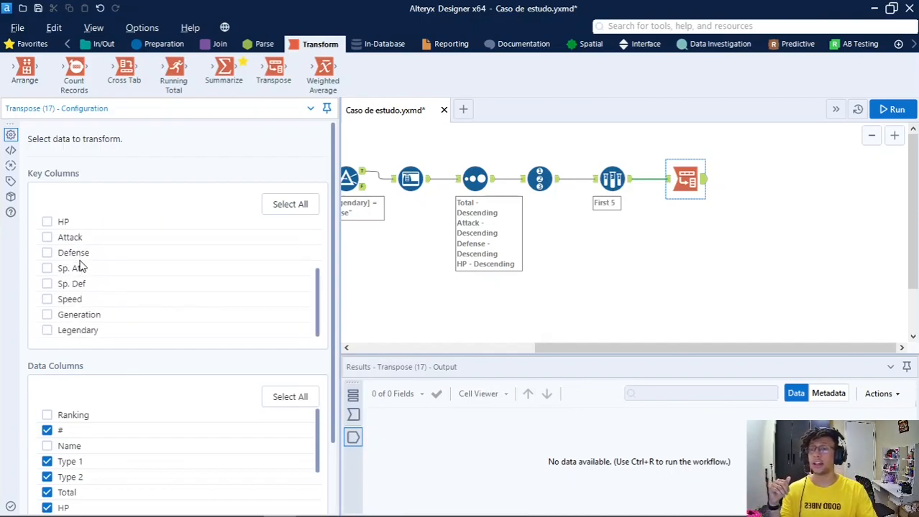
{"action": "left_click", "coordinate": [47, 248]}
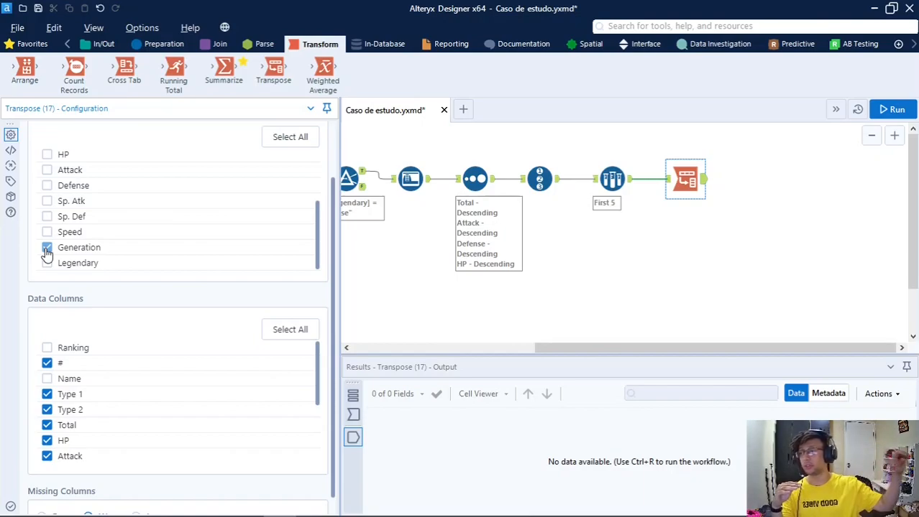
{"action": "left_click", "coordinate": [46, 249]}
- Review the Transpose tool's key columns, data columns, Dynamic or Unknown Columns option and missing-column setting
{"action": "scroll", "coordinate": [40, 334], "scroll_direction": "down", "scroll_amount": 3}
{"action": "scroll", "coordinate": [135, 349], "scroll_direction": "up", "scroll_amount": 3}
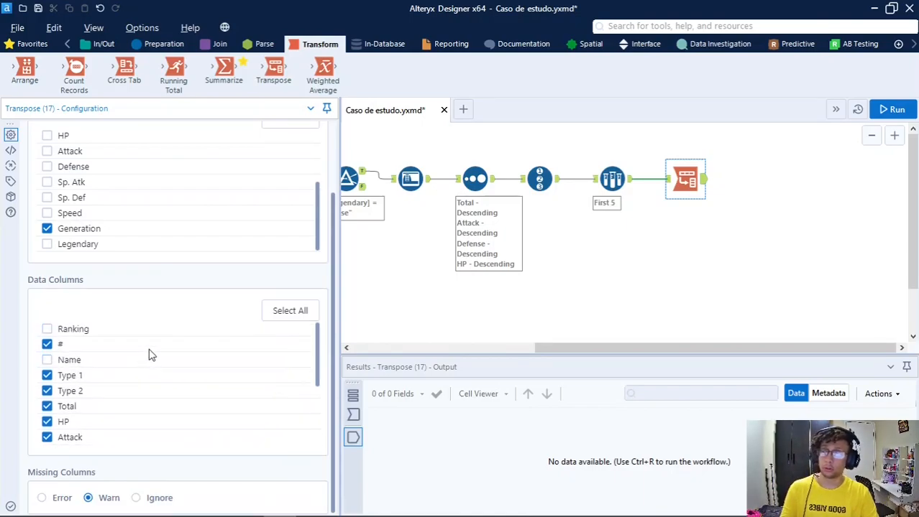
{"action": "scroll", "coordinate": [157, 357], "scroll_direction": "down", "scroll_amount": 5}
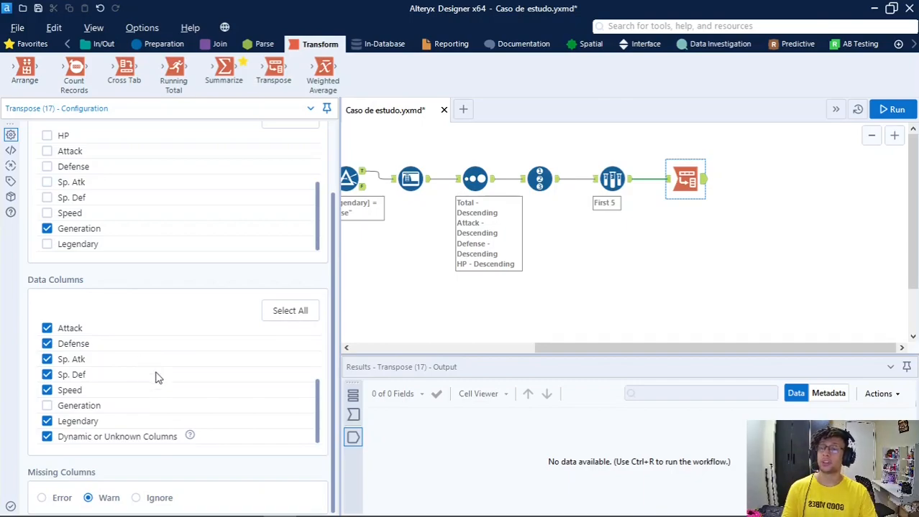
{"action": "scroll", "coordinate": [167, 384], "scroll_direction": "up", "scroll_amount": 5}
{"action": "scroll", "coordinate": [100, 187], "scroll_direction": "up", "scroll_amount": 2}
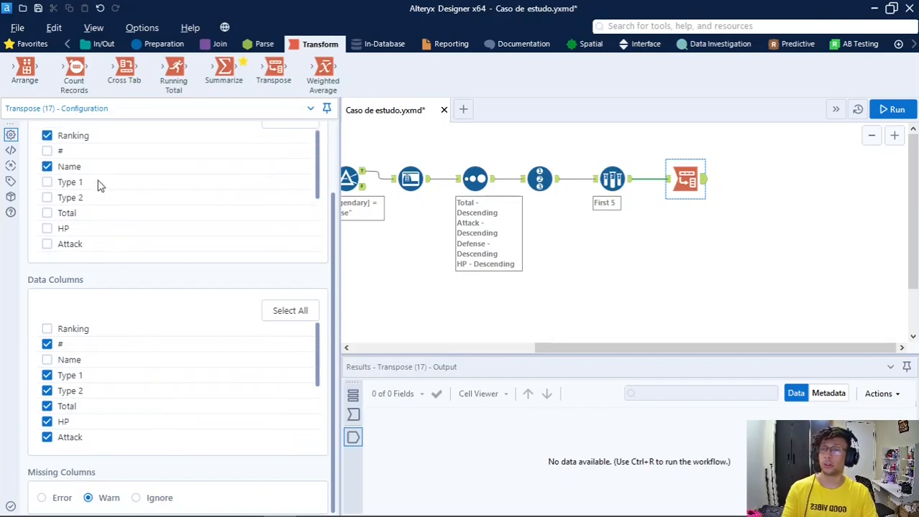
{"action": "scroll", "coordinate": [115, 236], "scroll_direction": "down", "scroll_amount": 2}
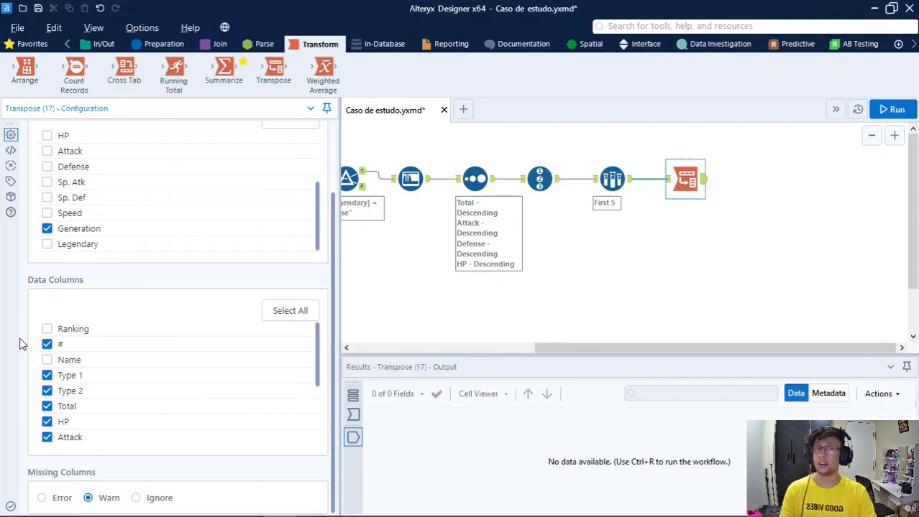
{"action": "scroll", "coordinate": [86, 353], "scroll_direction": "down", "scroll_amount": 3}
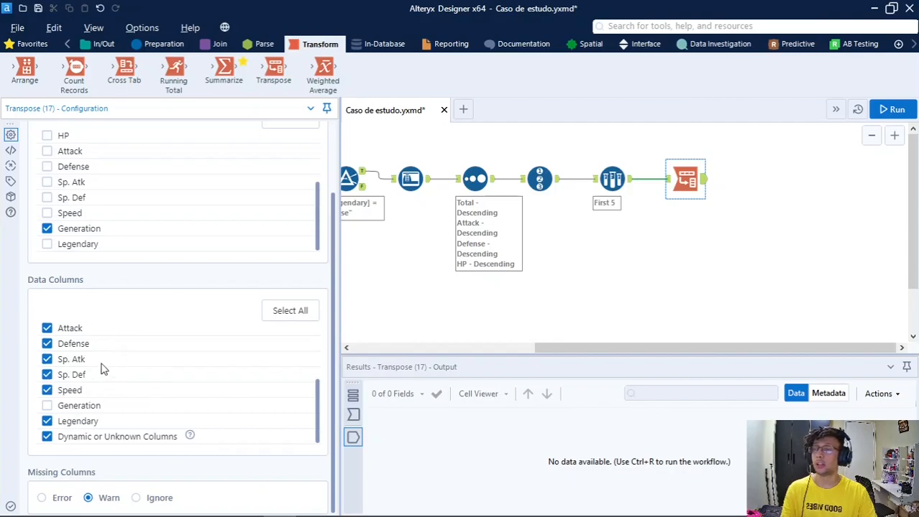
{"action": "left_click", "coordinate": [47, 438]}
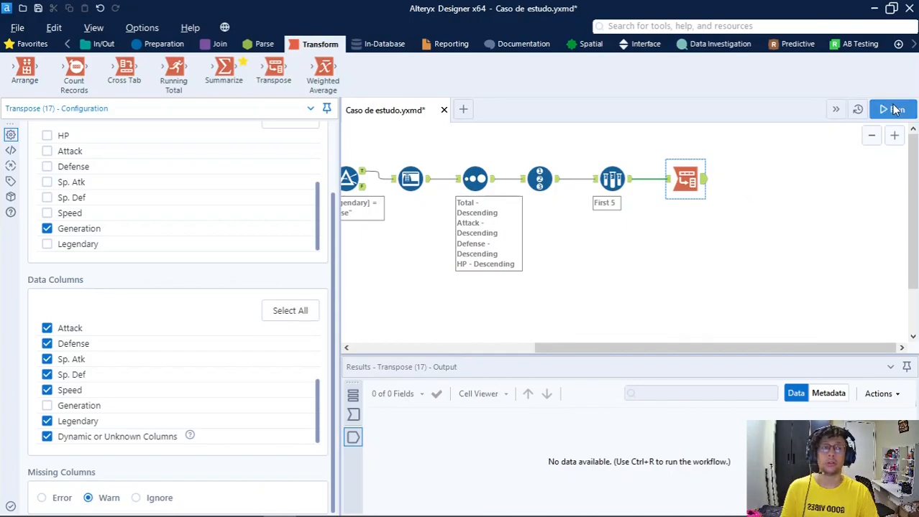
{"action": "scroll", "coordinate": [180, 269], "scroll_direction": "up", "scroll_amount": 5}
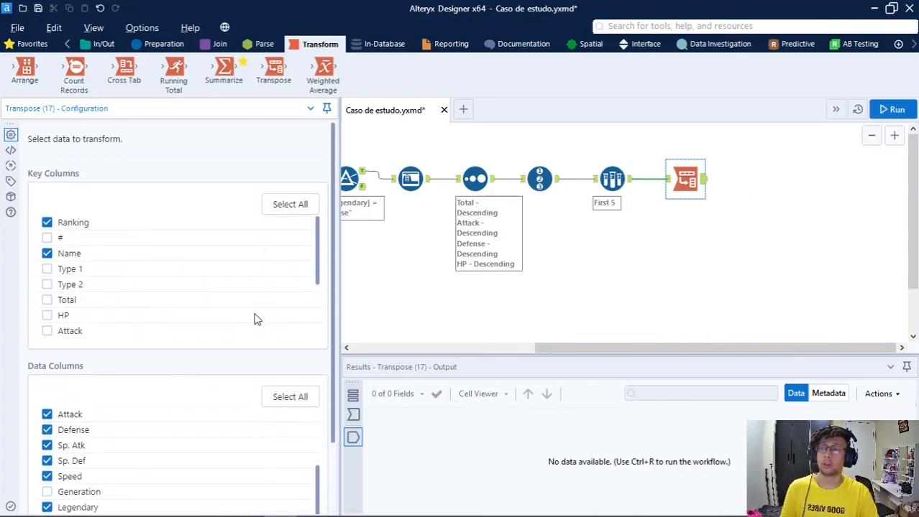
- Run the workflow with the Transpose tool and enlarge the results area
{"action": "left_click", "coordinate": [895, 111]}
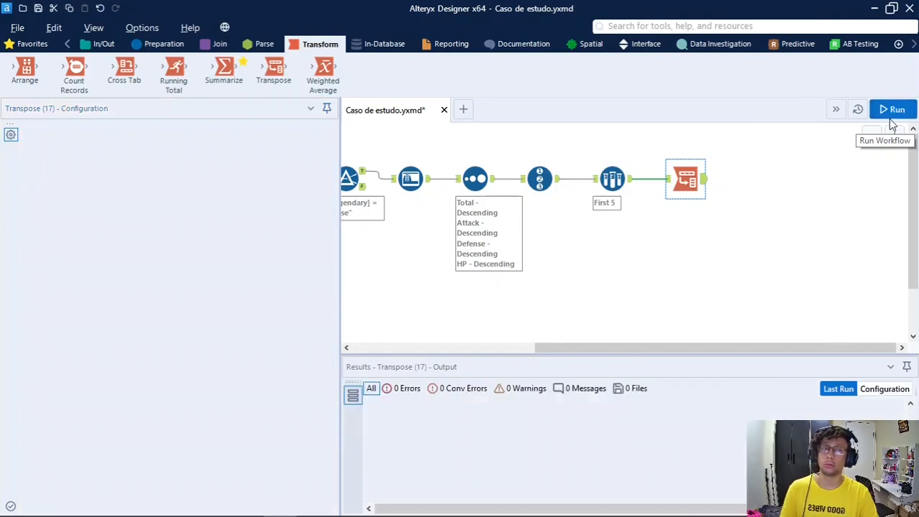
{"action": "left_click", "coordinate": [576, 319]}
{"action": "left_click_drag", "start_coordinate": [650, 355], "coordinate": [656, 252]}
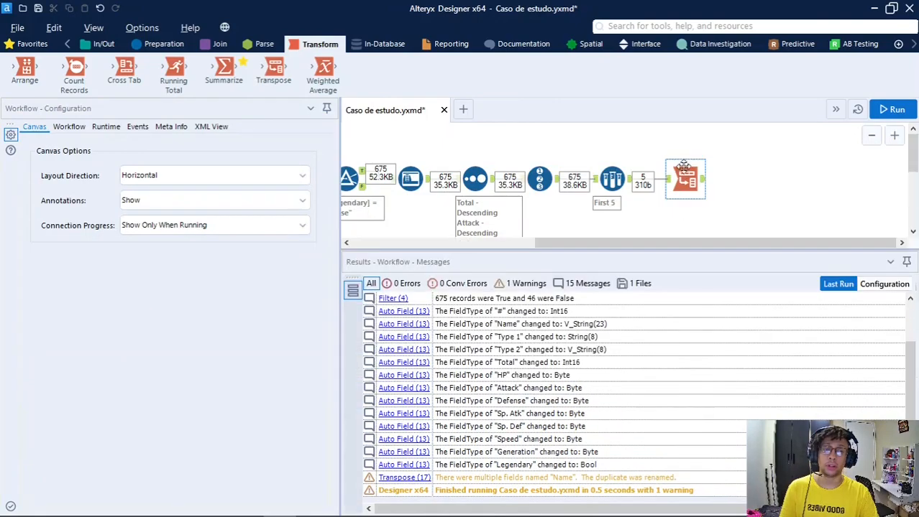
- Compare the Transpose tool's incoming records with its output records
{"action": "left_click", "coordinate": [668, 184]}
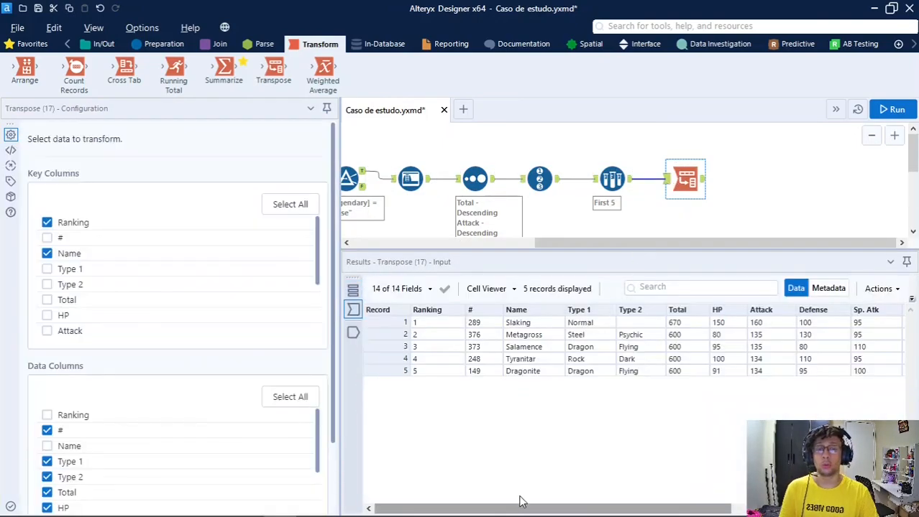
{"action": "mouse_move", "coordinate": [539, 510]}
{"action": "left_mouse_down"}
{"action": "mouse_move", "coordinate": [719, 510]}
{"action": "mouse_move", "coordinate": [538, 510]}
{"action": "left_mouse_up"}
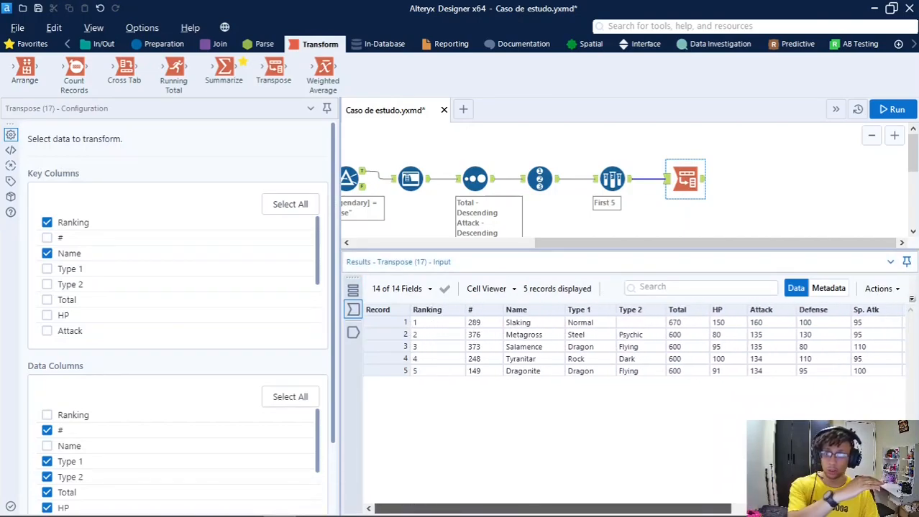
{"action": "left_click", "coordinate": [353, 333]}
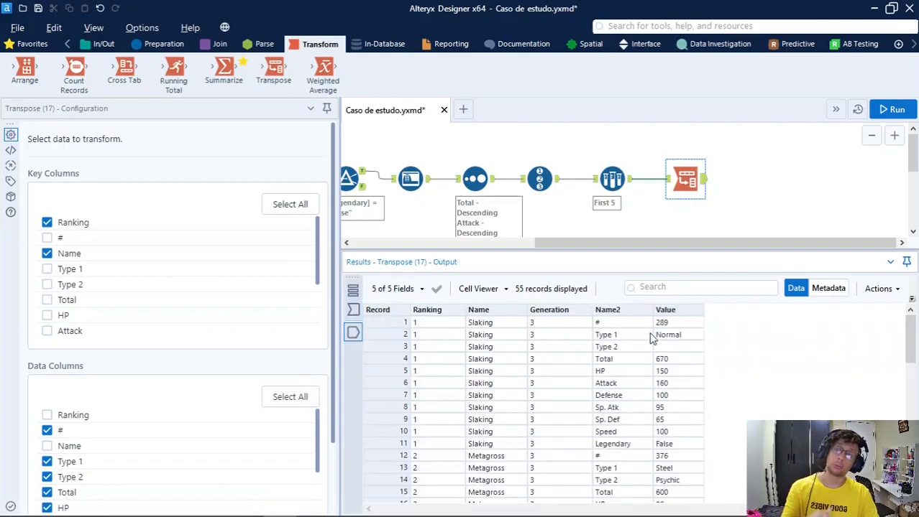
- Examine how the Ranking, Name and Generation keys repeat across the first Pokémon's rows in the transposed output
{"action": "left_click", "coordinate": [451, 322]}
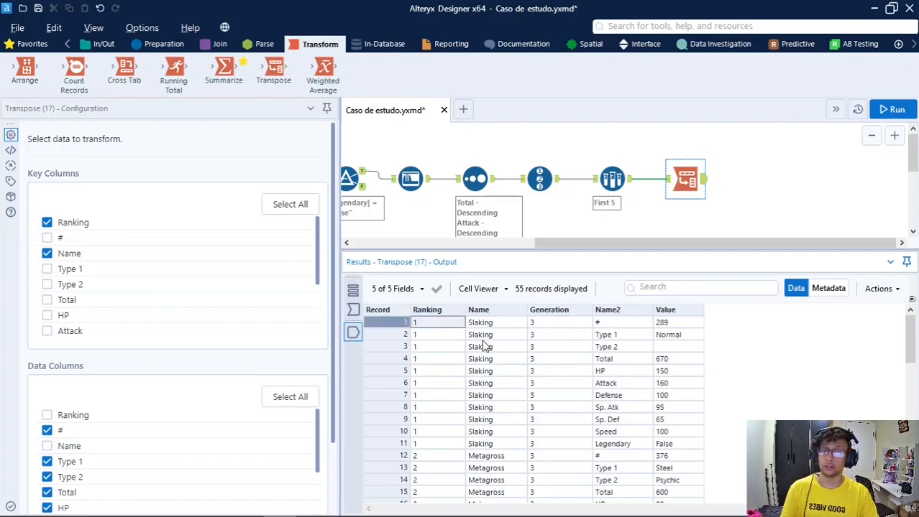
{"action": "left_click", "coordinate": [478, 347]}
{"action": "left_click", "coordinate": [482, 383]}
{"action": "left_click", "coordinate": [468, 407]}
{"action": "left_click", "coordinate": [550, 335]}
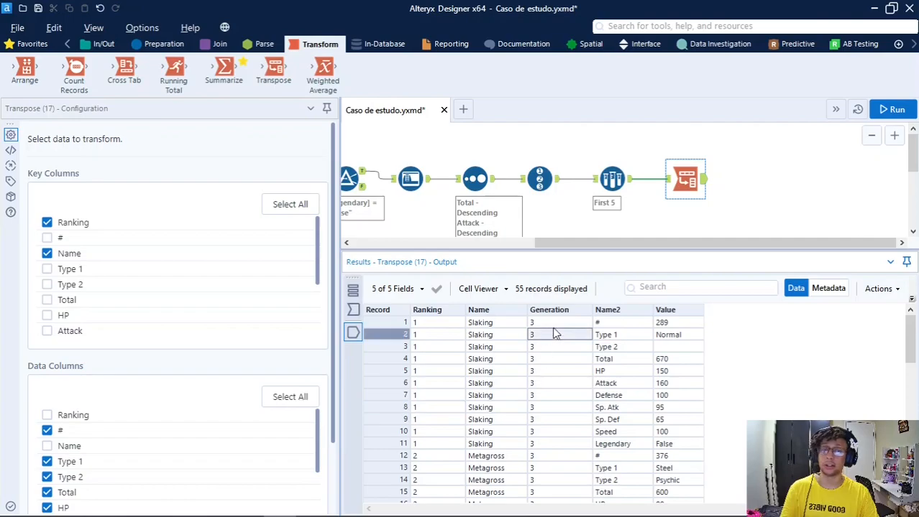
{"action": "left_click", "coordinate": [563, 326]}
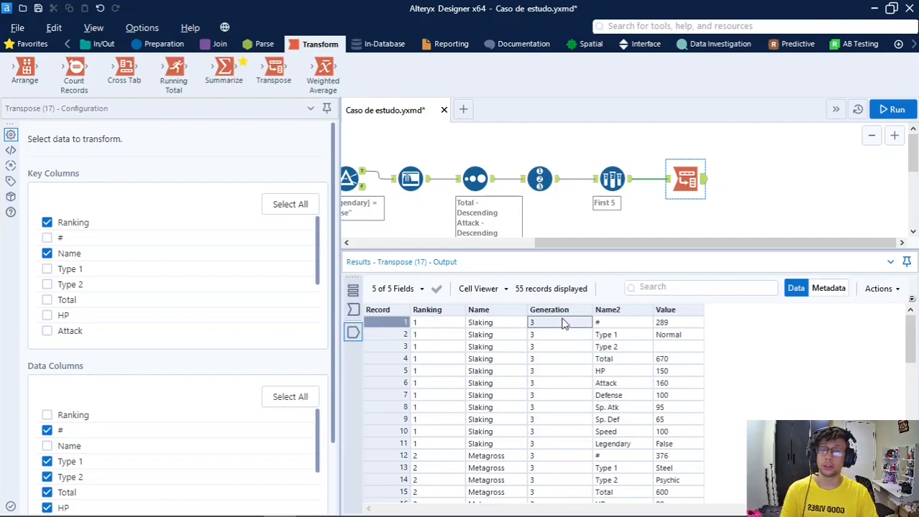
{"action": "left_click_drag", "start_coordinate": [437, 323], "coordinate": [552, 452]}
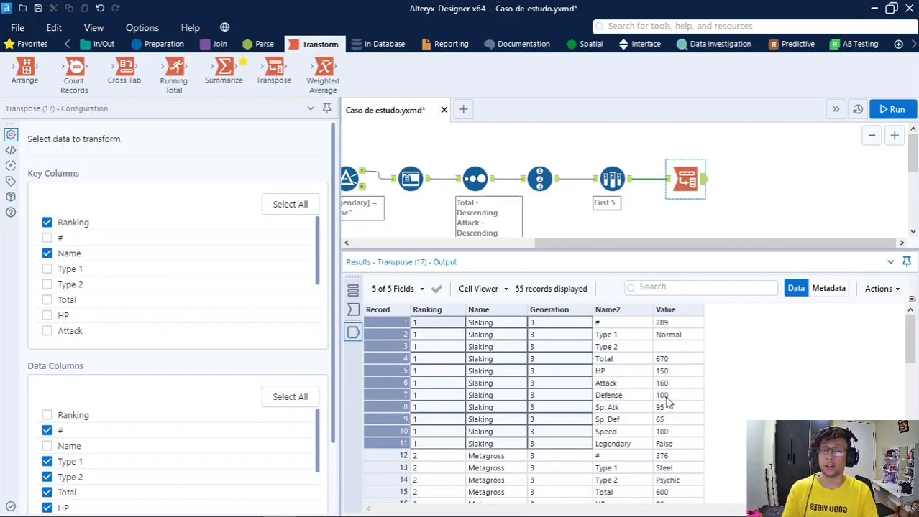
- Examine the Name2 and Value pairs for Slaking and the start of Metagross's rows in the transposed output
{"action": "left_click", "coordinate": [631, 397]}
{"action": "left_click", "coordinate": [612, 409]}
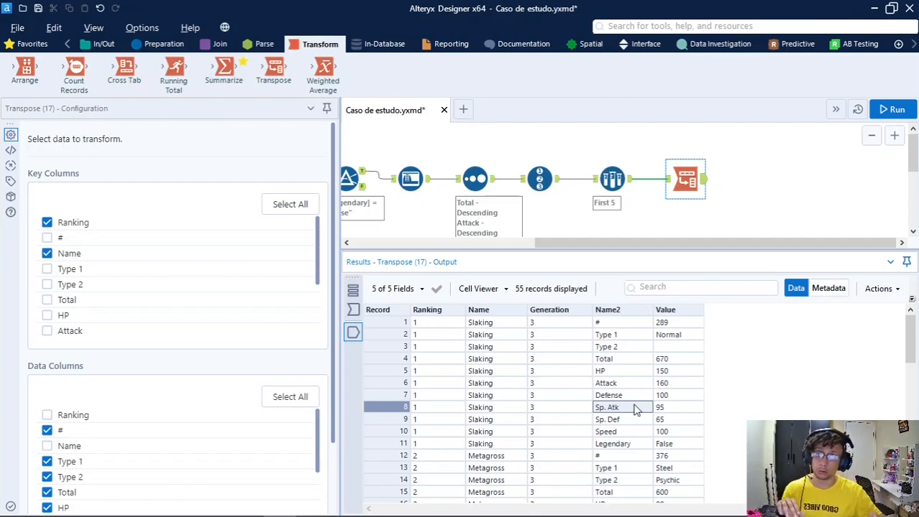
{"action": "left_click", "coordinate": [662, 397]}
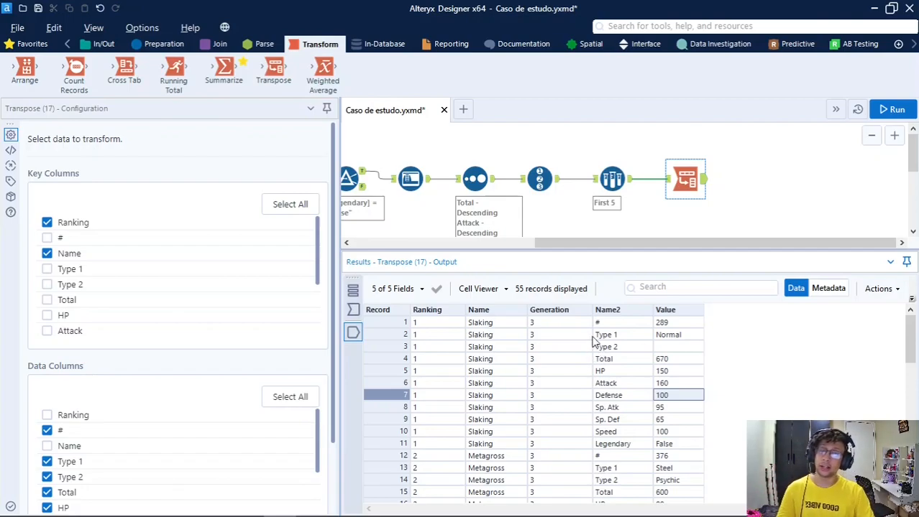
{"action": "left_click", "coordinate": [587, 346]}
{"action": "left_click", "coordinate": [496, 323]}
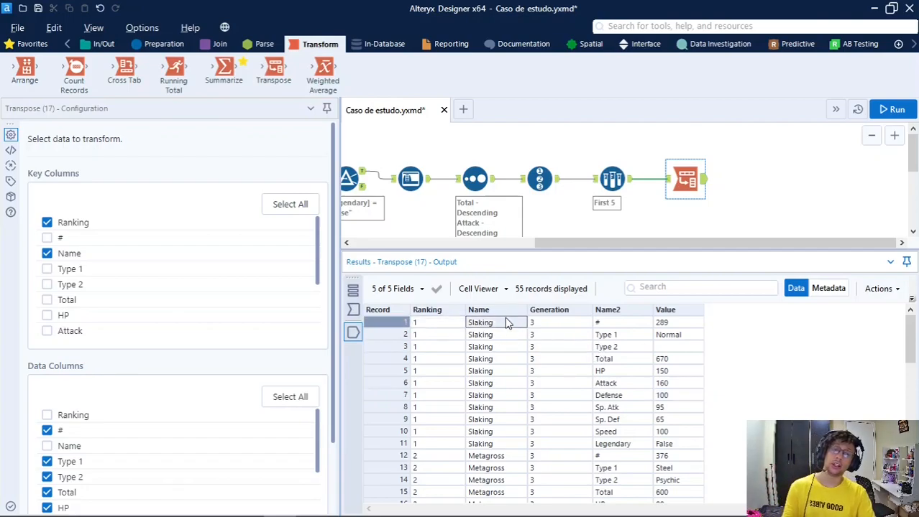
{"action": "left_click_drag", "start_coordinate": [613, 327], "coordinate": [665, 445]}
{"action": "scroll", "coordinate": [596, 468], "scroll_direction": "down", "scroll_amount": 3}
{"action": "left_click", "coordinate": [489, 371]}
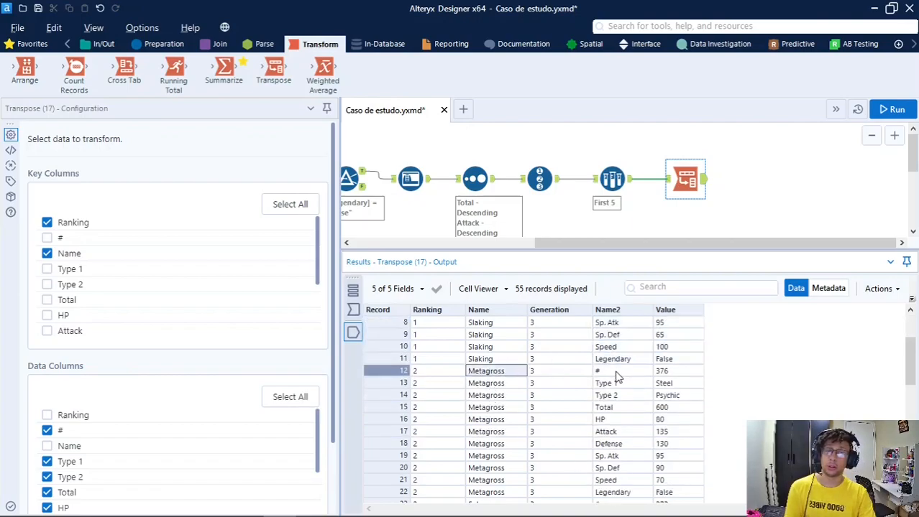